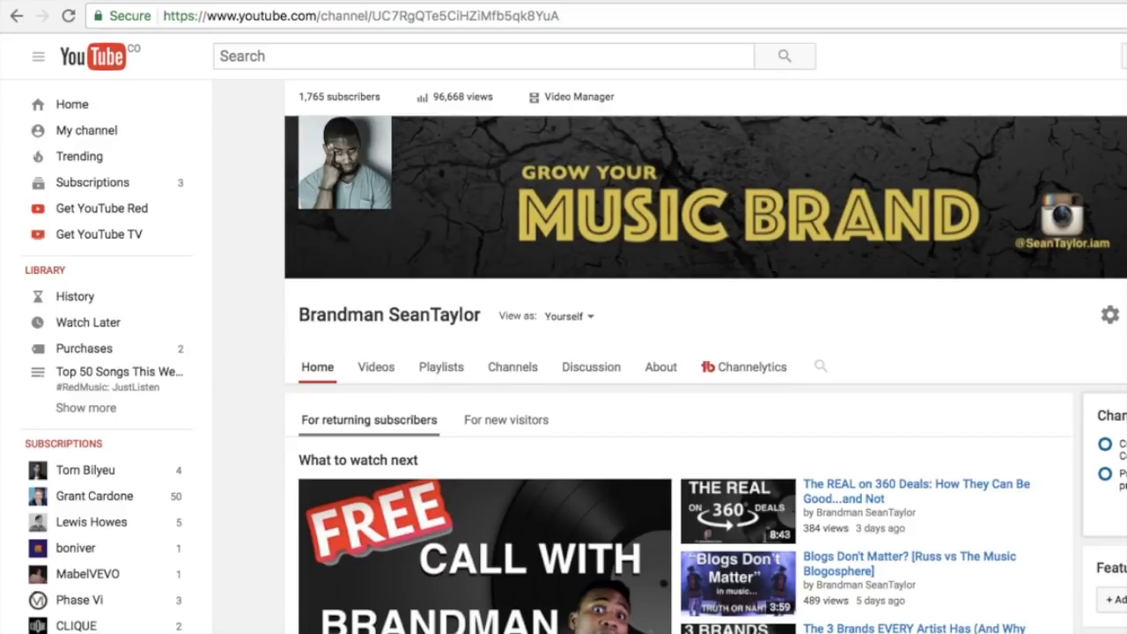
From the channel's playlists, create a new public playlist titled "Test List"
{"action": "scroll", "coordinate": [704, 352], "scroll_direction": "down", "scroll_amount": 1}
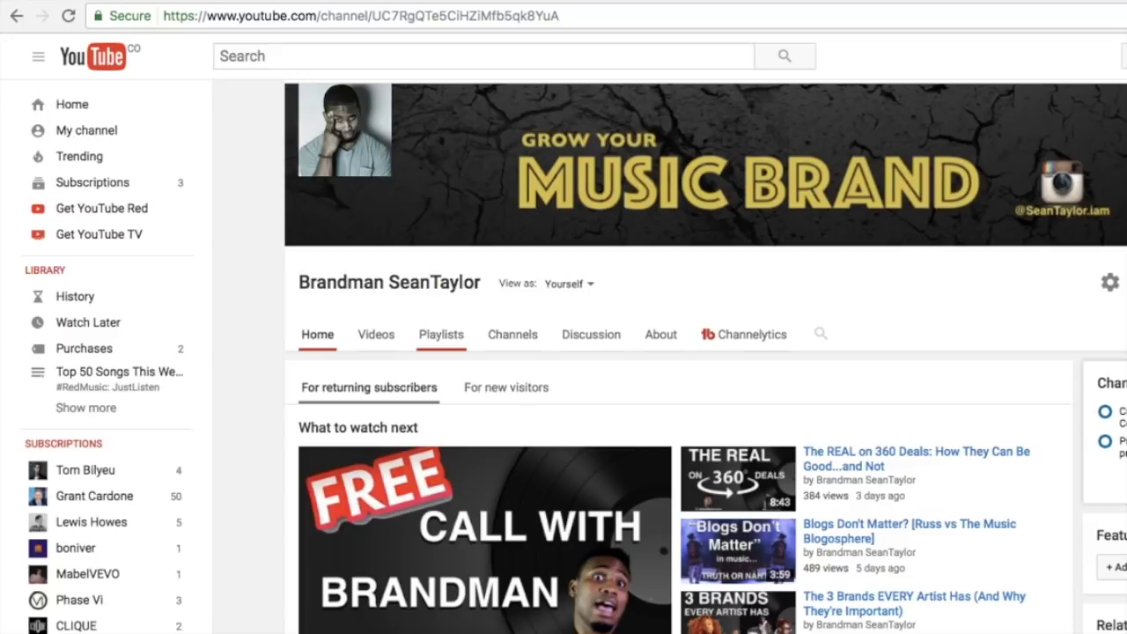
{"action": "left_click", "coordinate": [442, 334]}
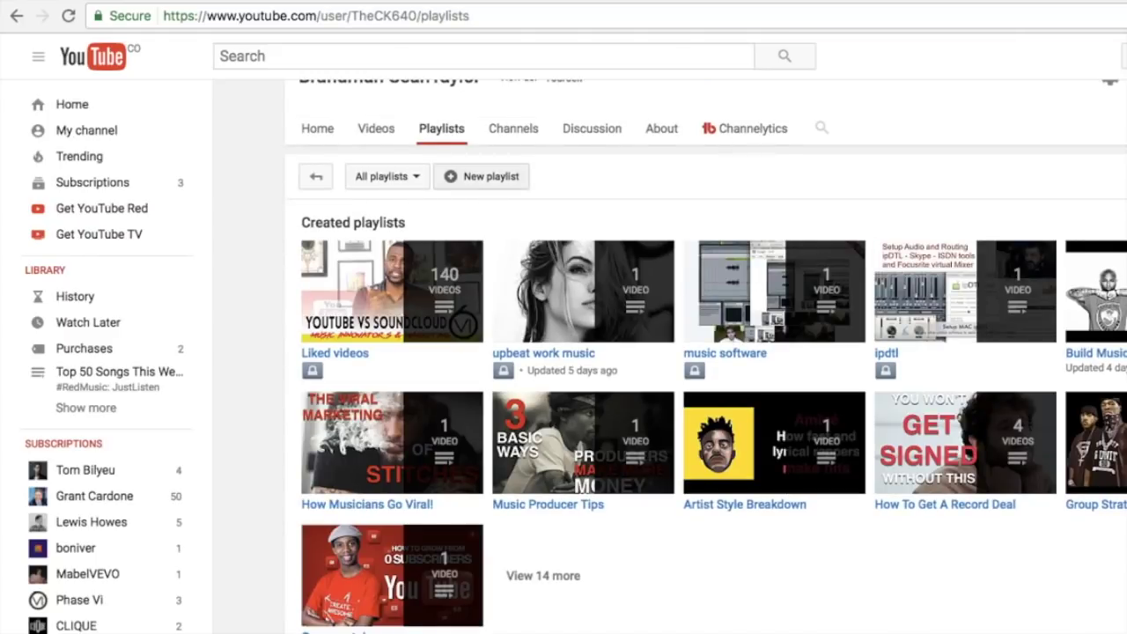
{"action": "left_click", "coordinate": [482, 176]}
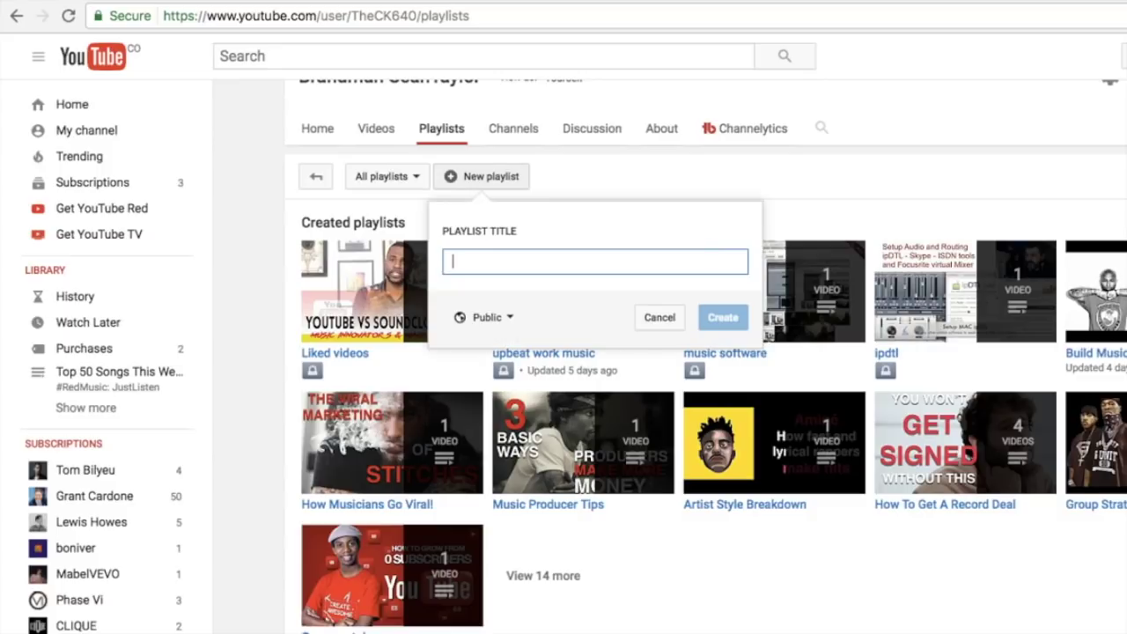
{"action": "type", "text": "Test List"}
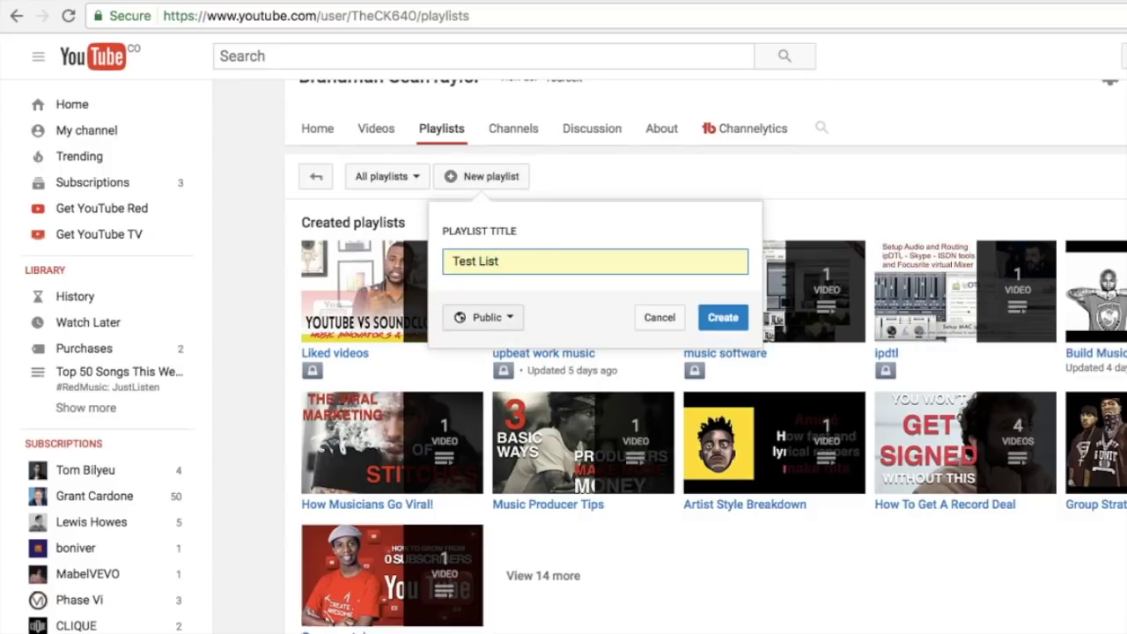
{"action": "left_click", "coordinate": [484, 318]}
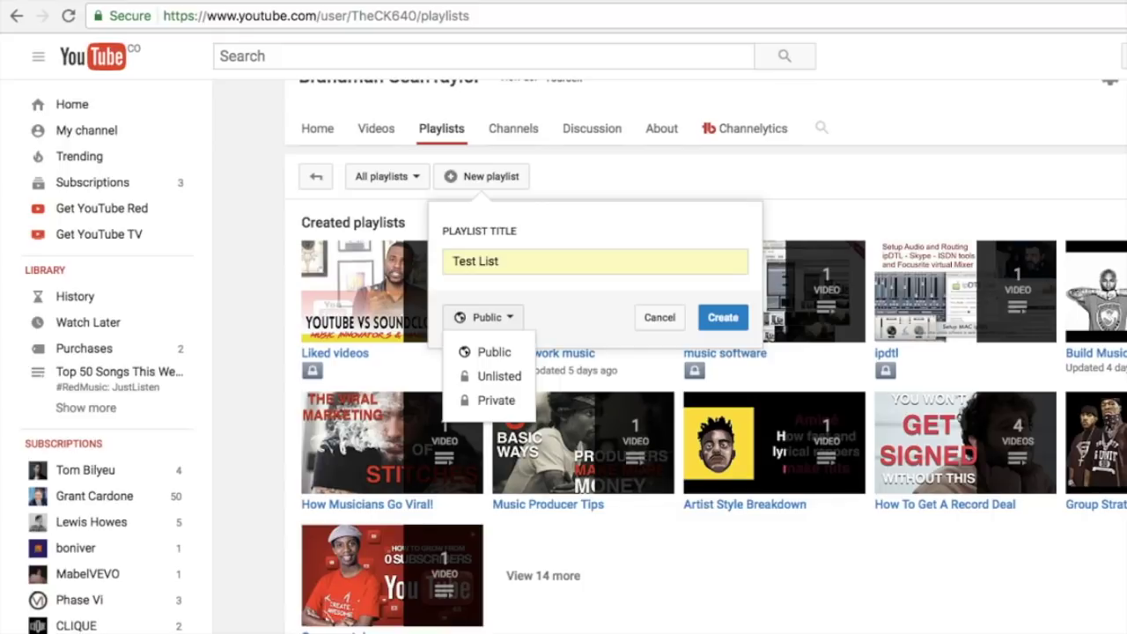
{"action": "left_click", "coordinate": [484, 318]}
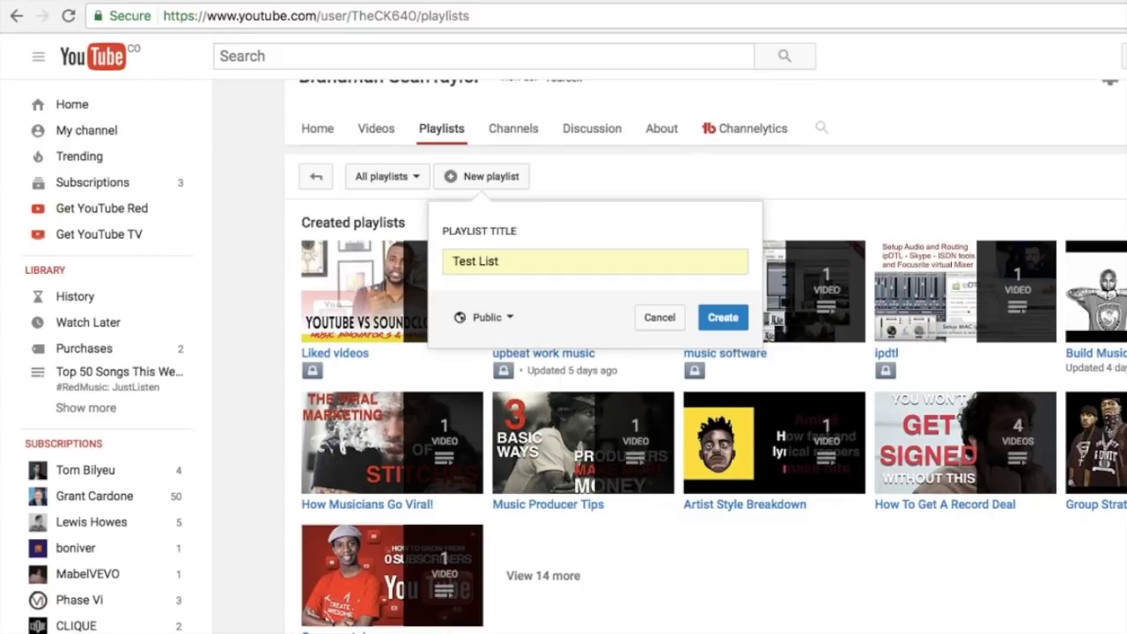
{"action": "left_click", "coordinate": [723, 318]}
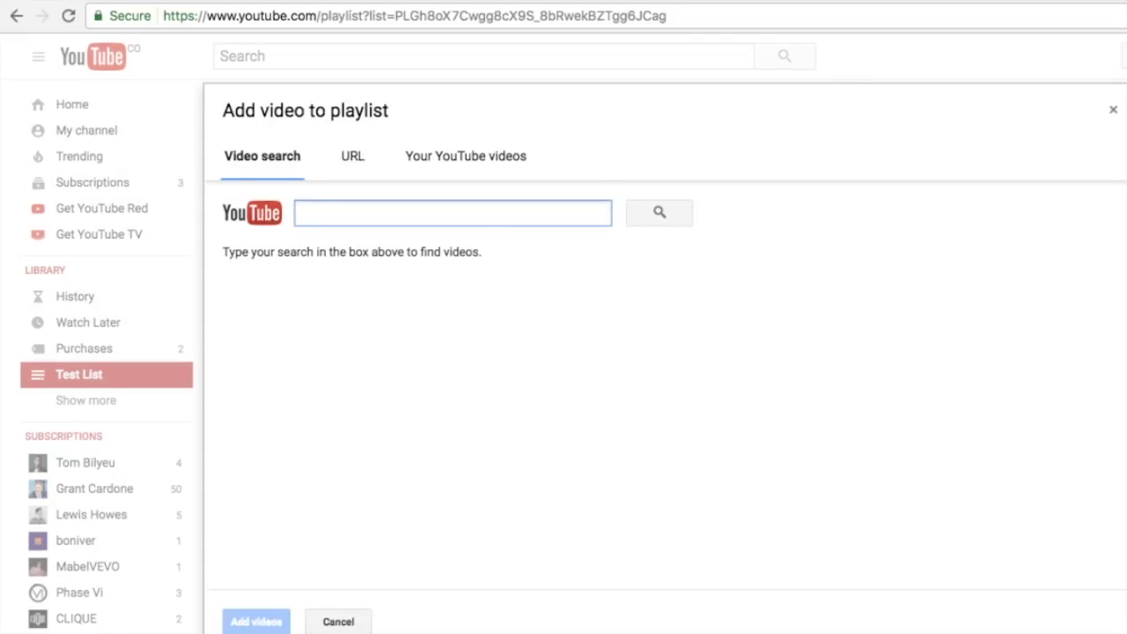
Add four of the channel's own videos to Test List: the Free Call, 360 Deals, Blogs Don't Matter and 3 Brands videos
{"action": "left_click", "coordinate": [466, 156]}
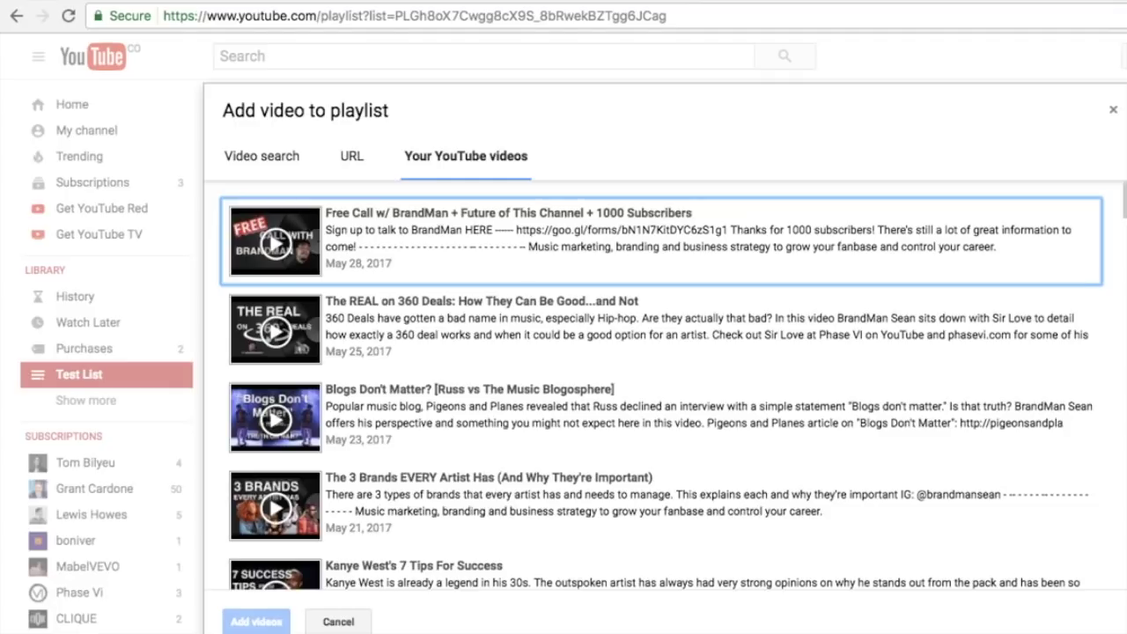
{"action": "left_click", "coordinate": [563, 505]}
{"action": "left_click", "coordinate": [564, 418]}
{"action": "left_click", "coordinate": [563, 330]}
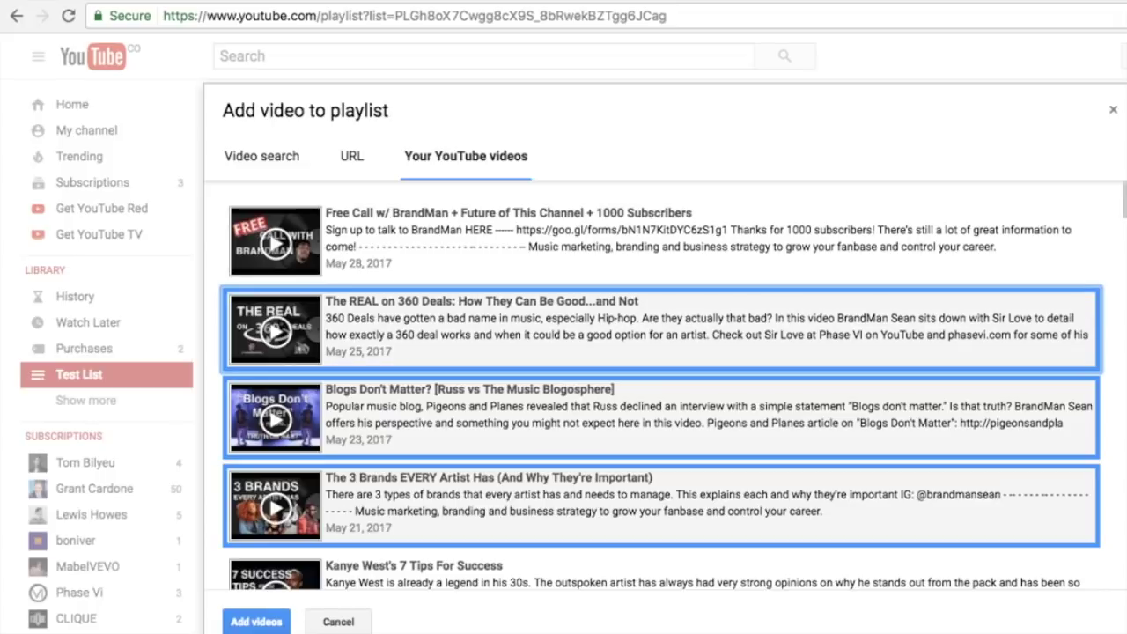
{"action": "left_click", "coordinate": [457, 222]}
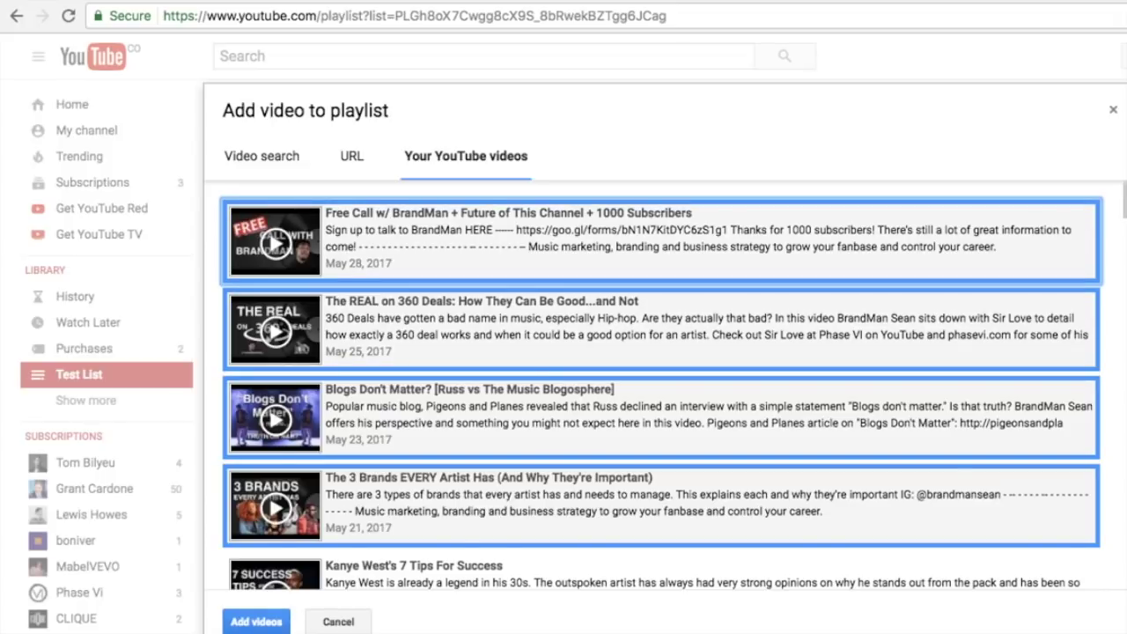
{"action": "left_click", "coordinate": [256, 621]}
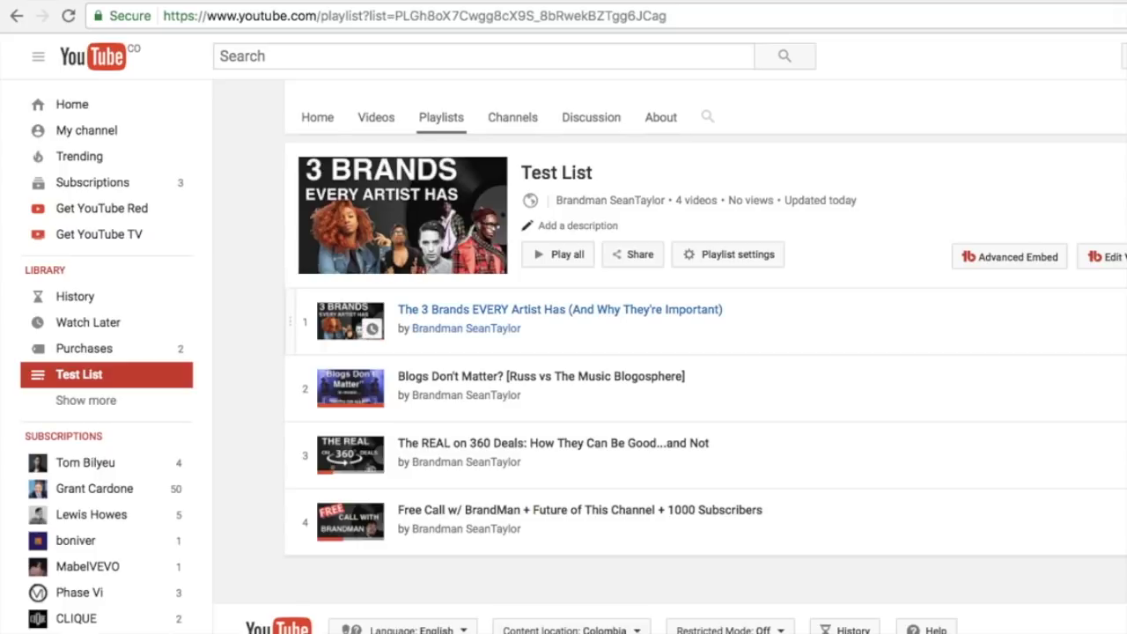
Reorder Test List so the 360 Deals video is first, followed by Blogs Don't Matter, Free Call and 3 Brands
{"action": "left_click_drag", "start_coordinate": [292, 322], "coordinate": [291, 522]}
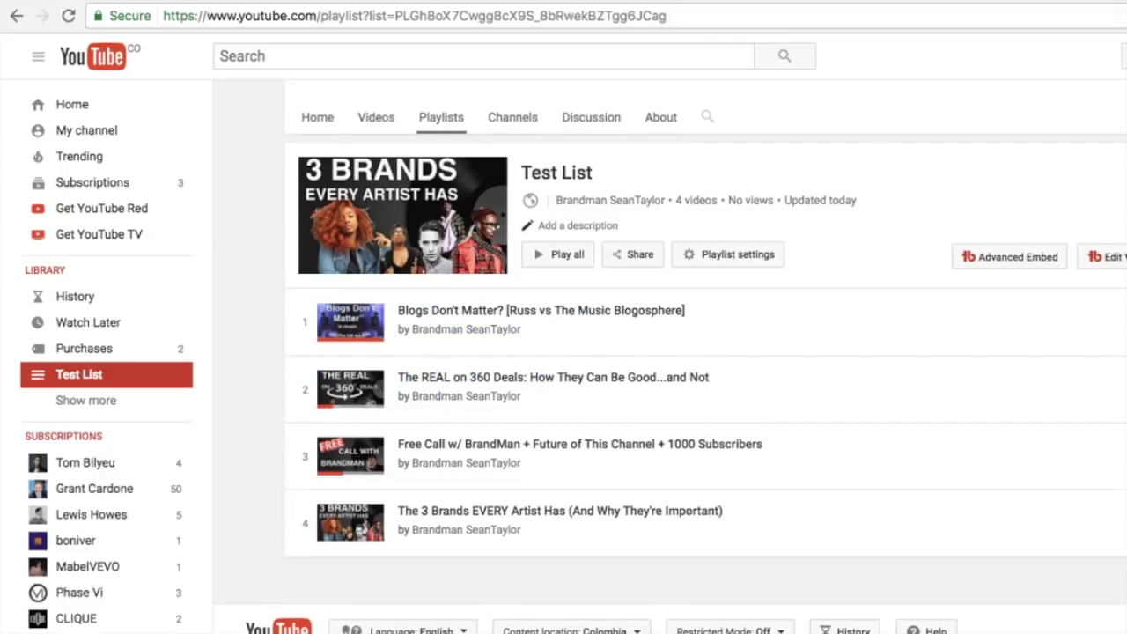
{"action": "left_click_drag", "start_coordinate": [292, 389], "coordinate": [296, 302]}
{"action": "left_click_drag", "start_coordinate": [532, 301], "coordinate": [533, 310]}
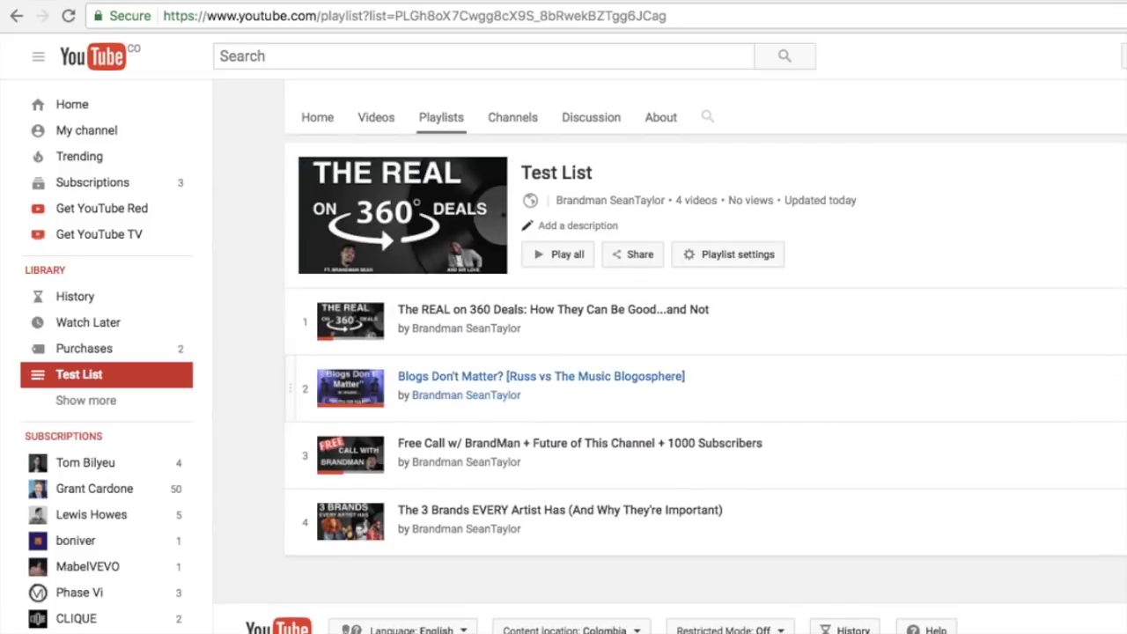
{"action": "left_click_drag", "start_coordinate": [528, 451], "coordinate": [531, 361]}
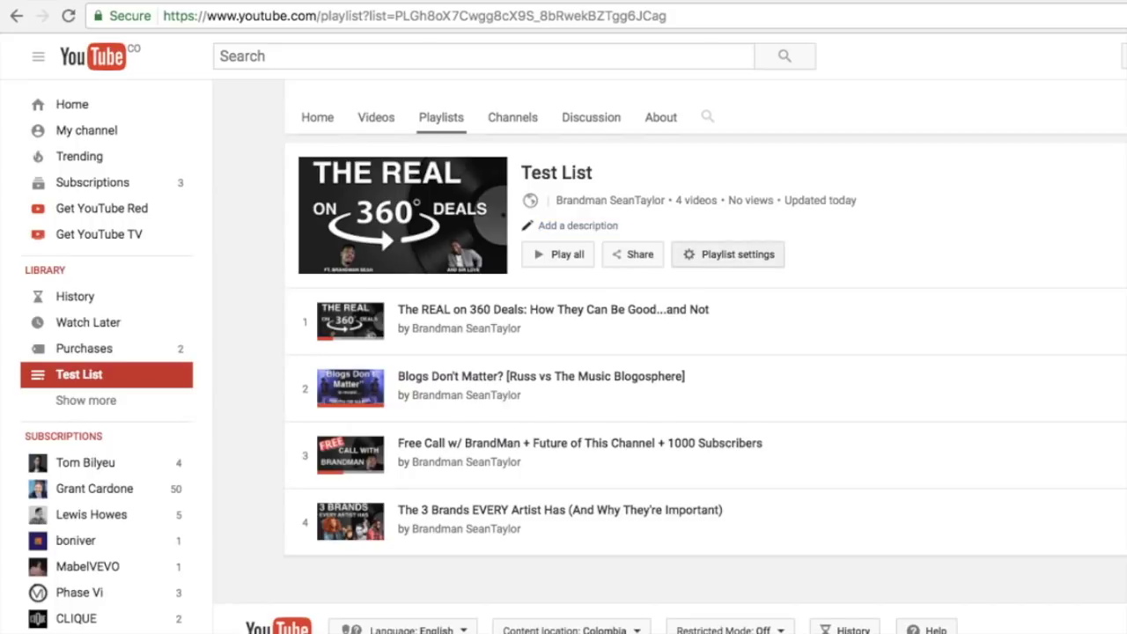
Set Test List as an official series in the playlist settings and save the change
{"action": "left_click", "coordinate": [729, 255]}
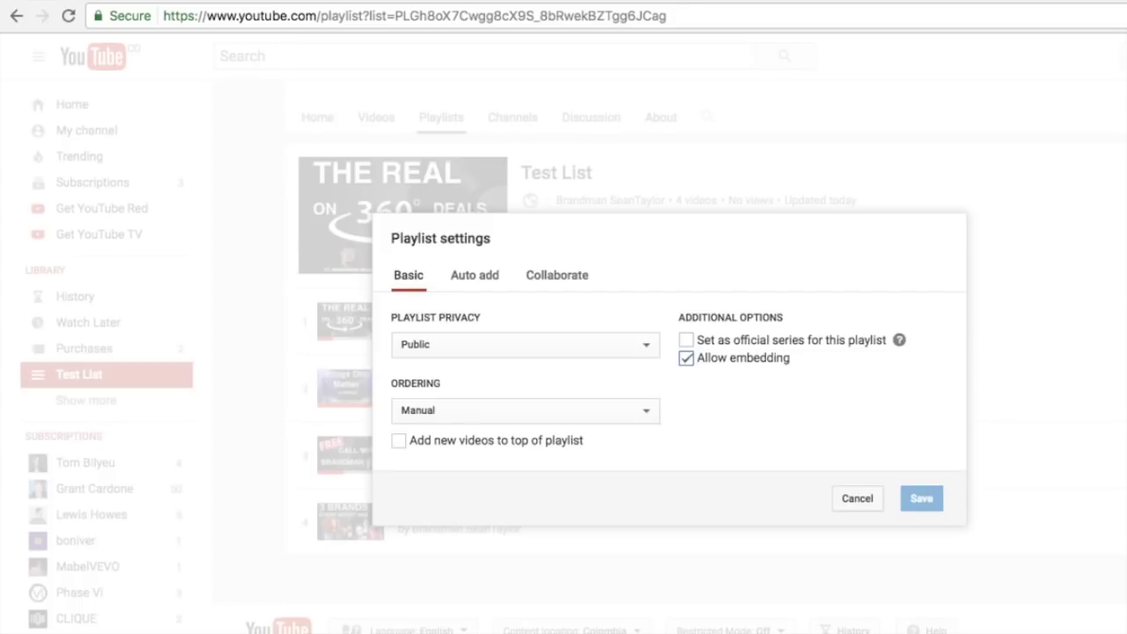
{"action": "left_click", "coordinate": [687, 340]}
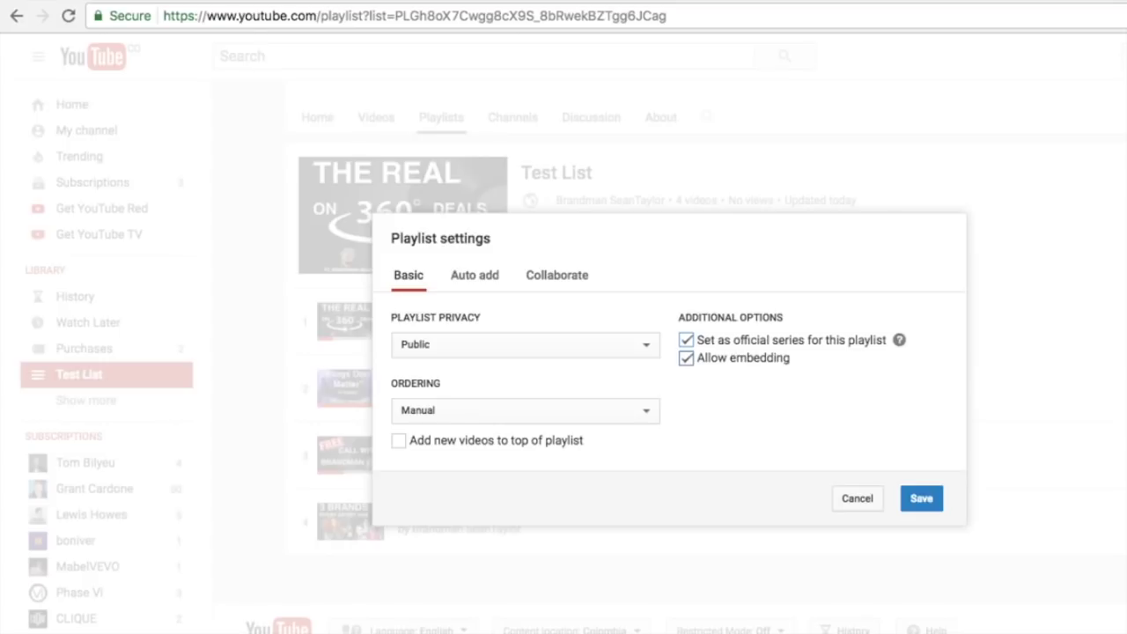
{"action": "left_click", "coordinate": [687, 340]}
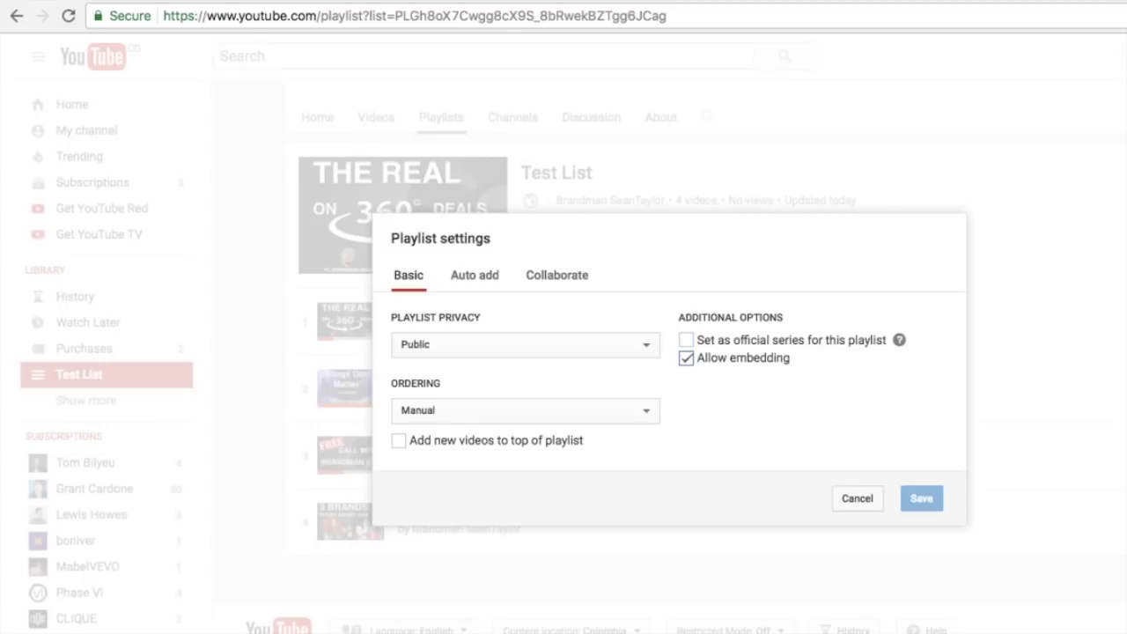
{"action": "left_click", "coordinate": [687, 340]}
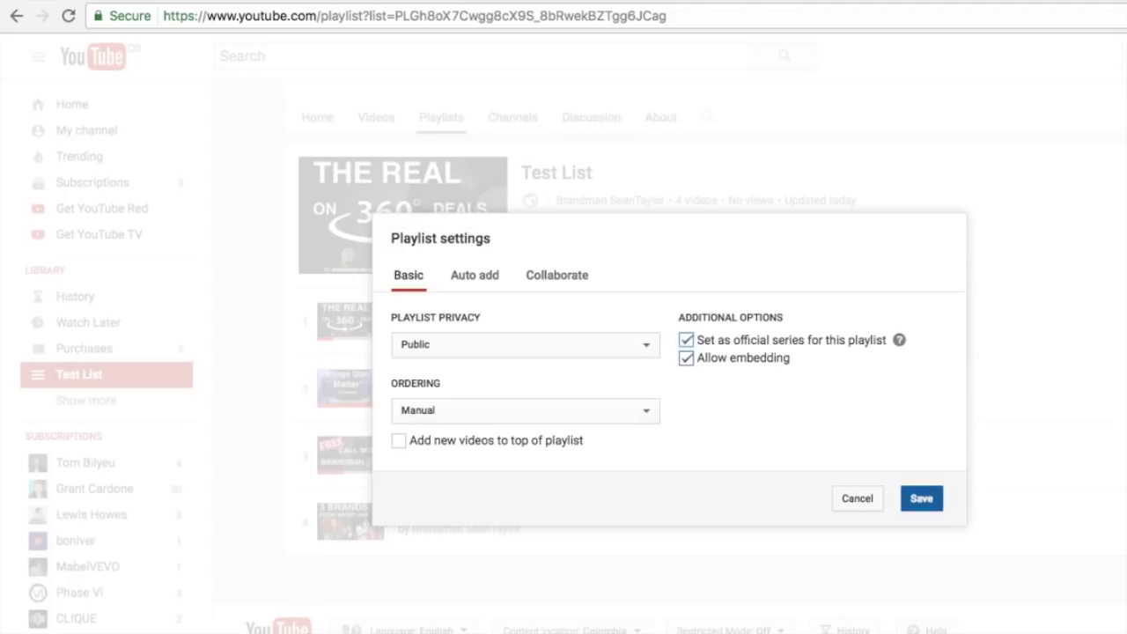
{"action": "left_click", "coordinate": [921, 498]}
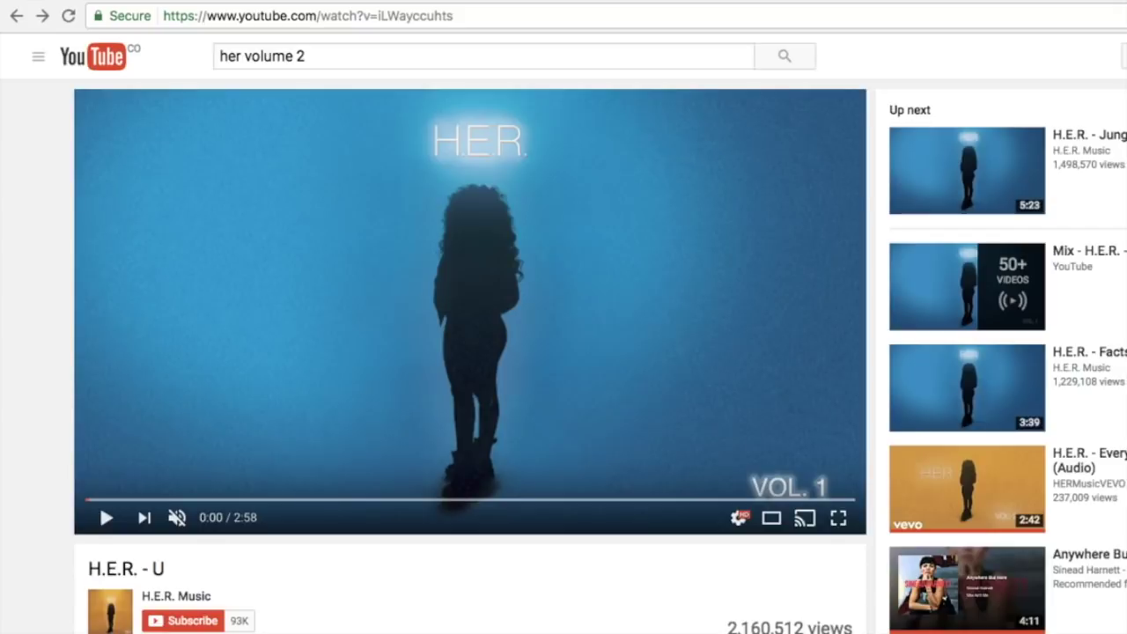
Pause the H.E.R. - Losing video and look through its Vol. 1 playlist, description and comments
{"action": "scroll", "coordinate": [563, 352], "scroll_direction": "down", "scroll_amount": 1}
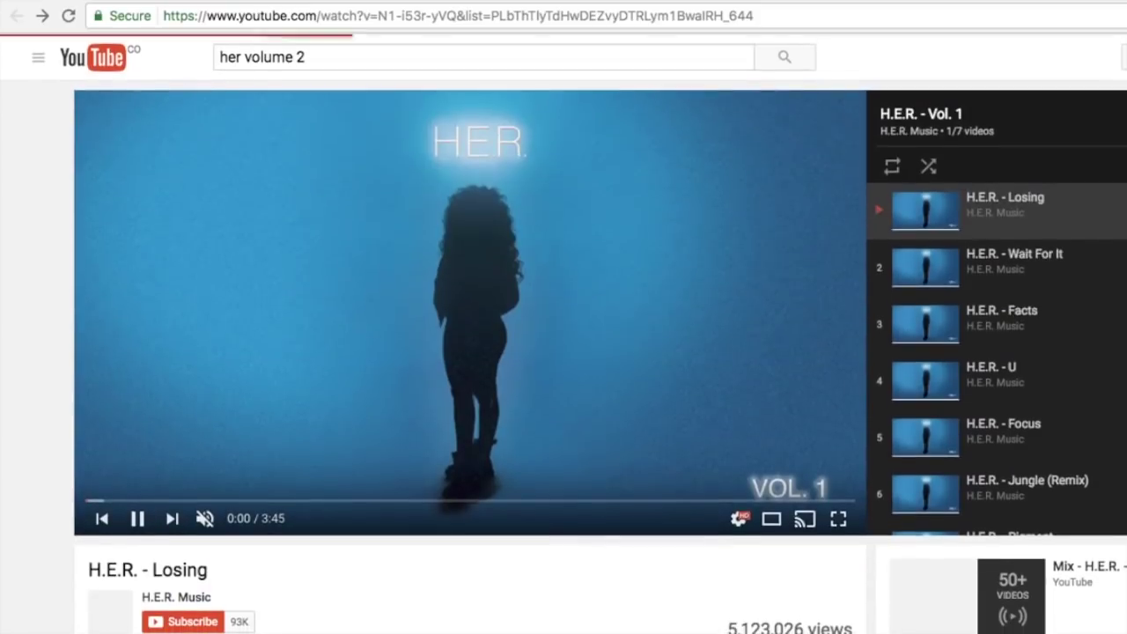
{"action": "key", "text": "space"}
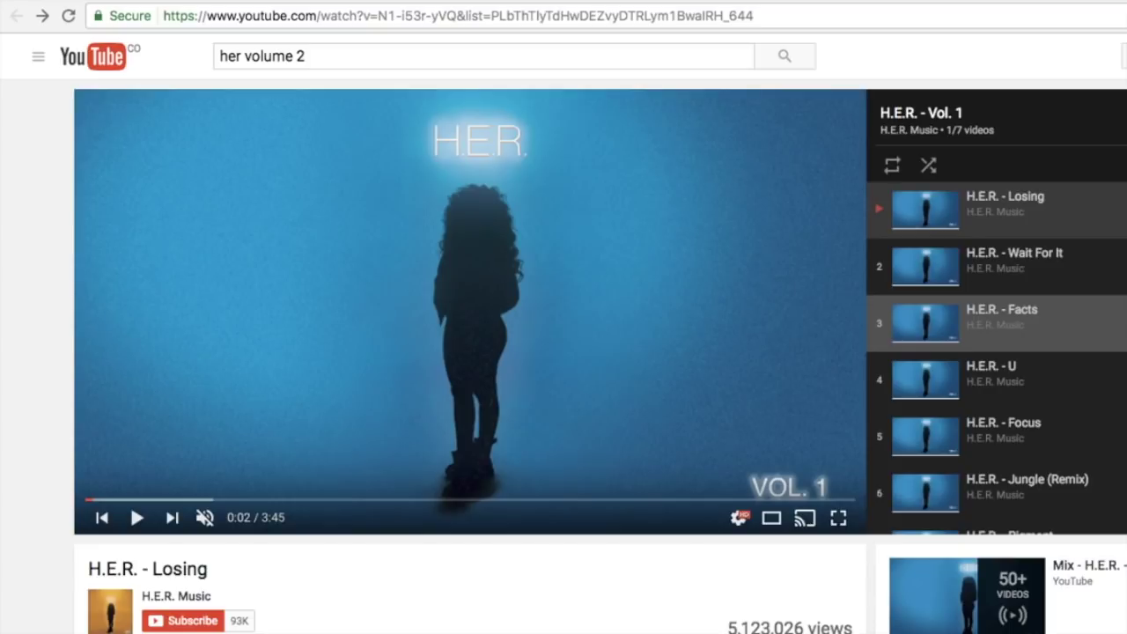
{"action": "scroll", "coordinate": [996, 322], "scroll_direction": "down", "scroll_amount": 6}
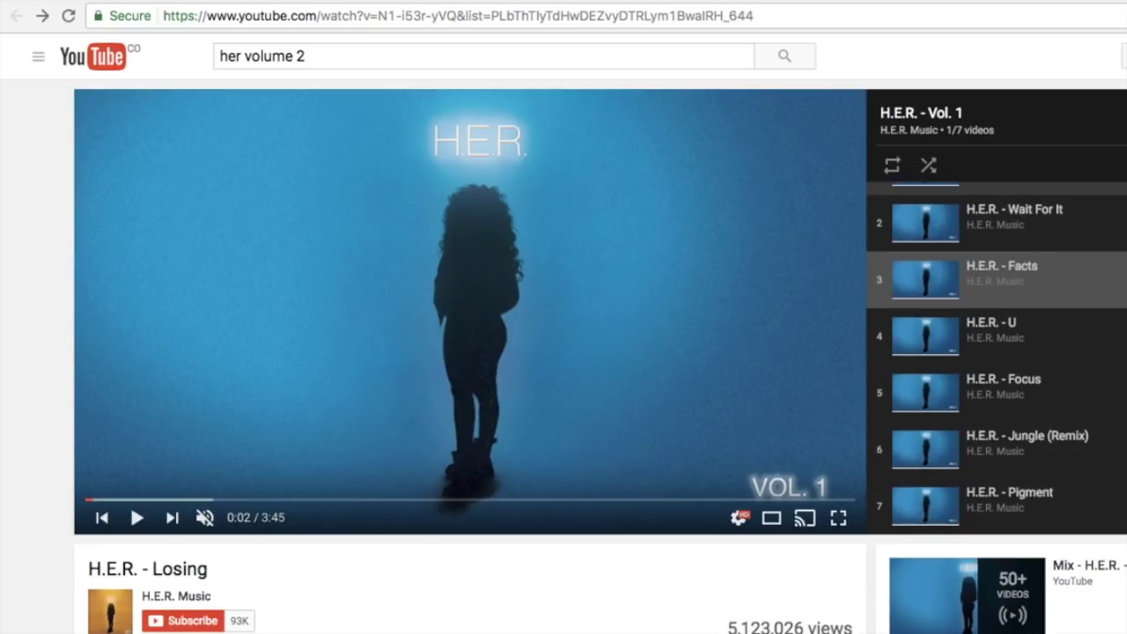
{"action": "scroll", "coordinate": [600, 356], "scroll_direction": "down", "scroll_amount": 4}
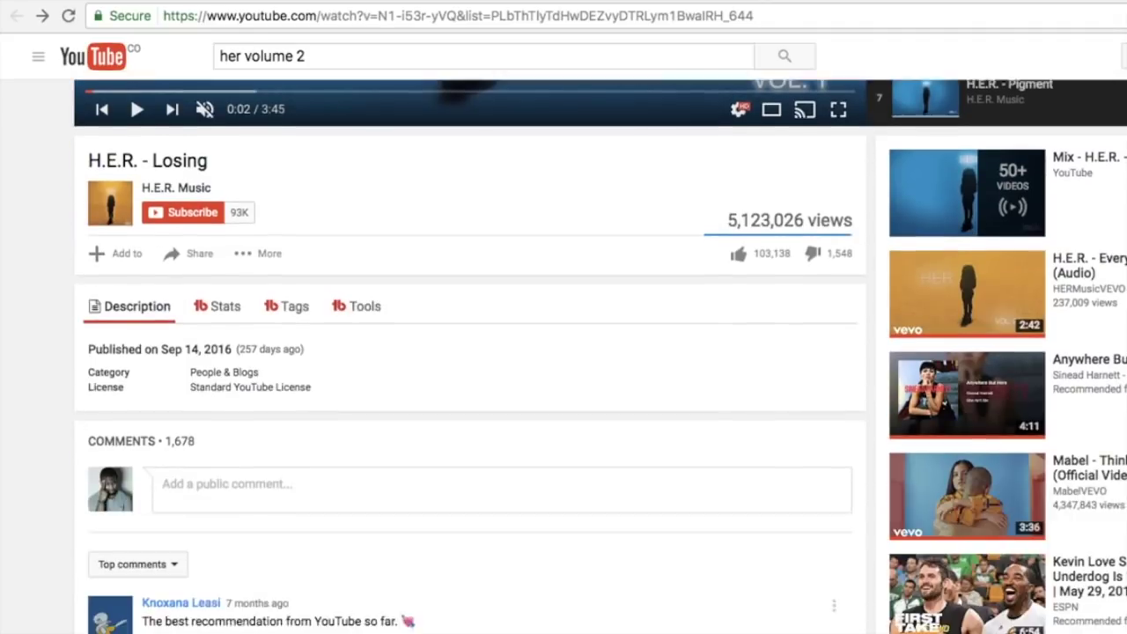
{"action": "scroll", "coordinate": [600, 357], "scroll_direction": "down", "scroll_amount": 8}
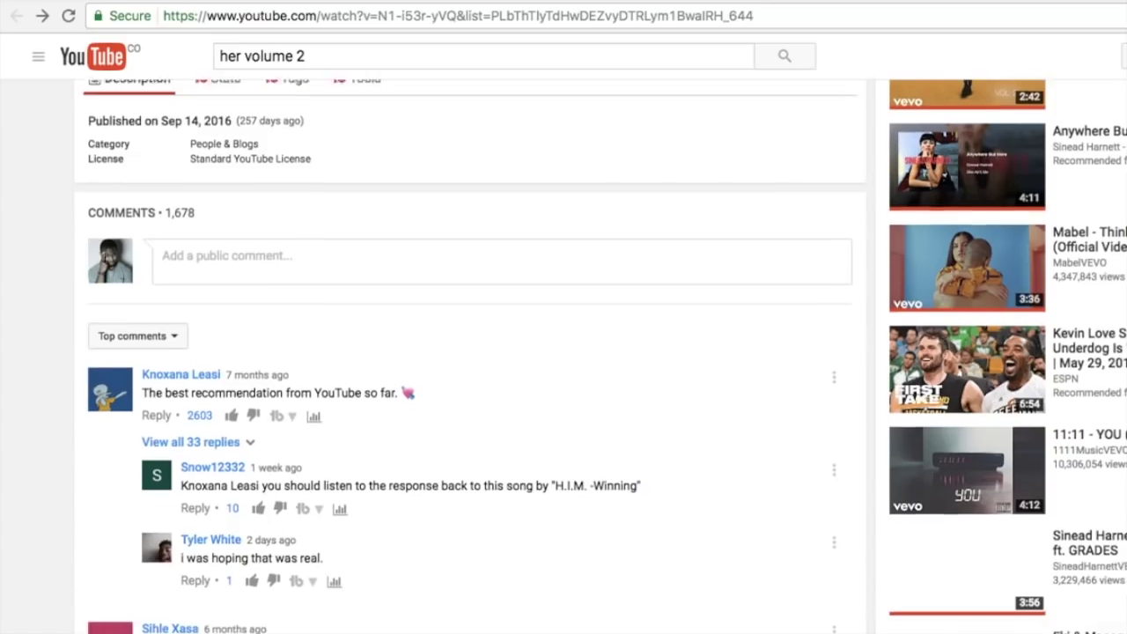
{"action": "scroll", "coordinate": [600, 357], "scroll_direction": "up", "scroll_amount": 18}
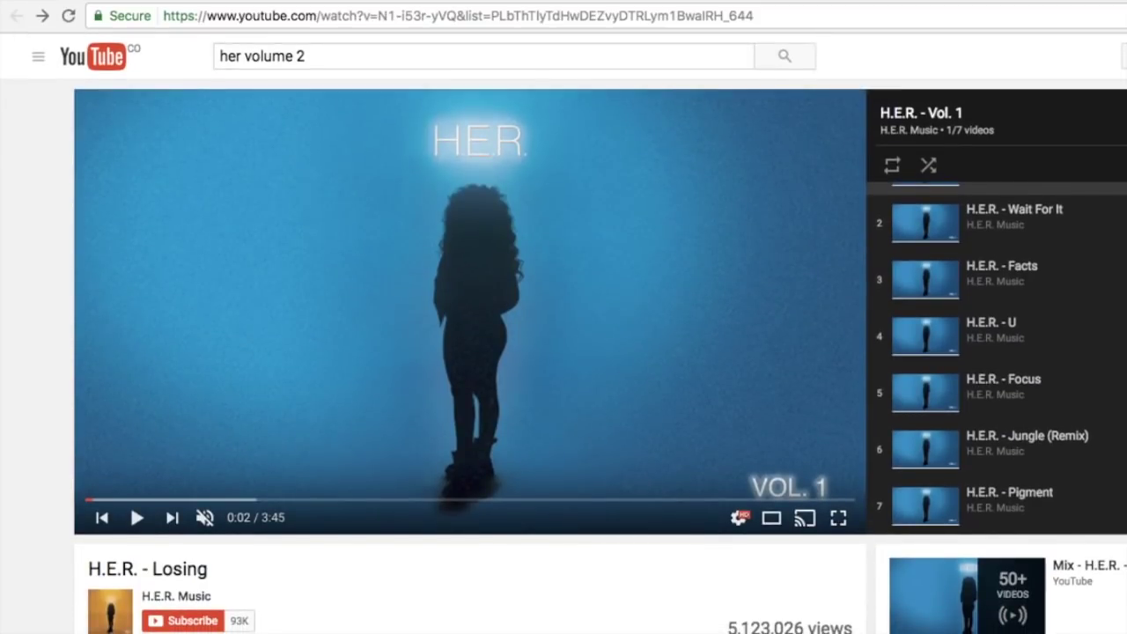
Search YouTube for "her volume 1" and open the single video H.E.R. - Facts
{"action": "mouse_move", "coordinate": [305, 57]}
{"action": "left_mouse_down"}
{"action": "mouse_move", "coordinate": [260, 56]}
{"action": "mouse_move", "coordinate": [305, 56]}
{"action": "mouse_move", "coordinate": [293, 56]}
{"action": "left_mouse_up"}
{"action": "type", "text": "1"}
{"action": "key", "text": "Return"}
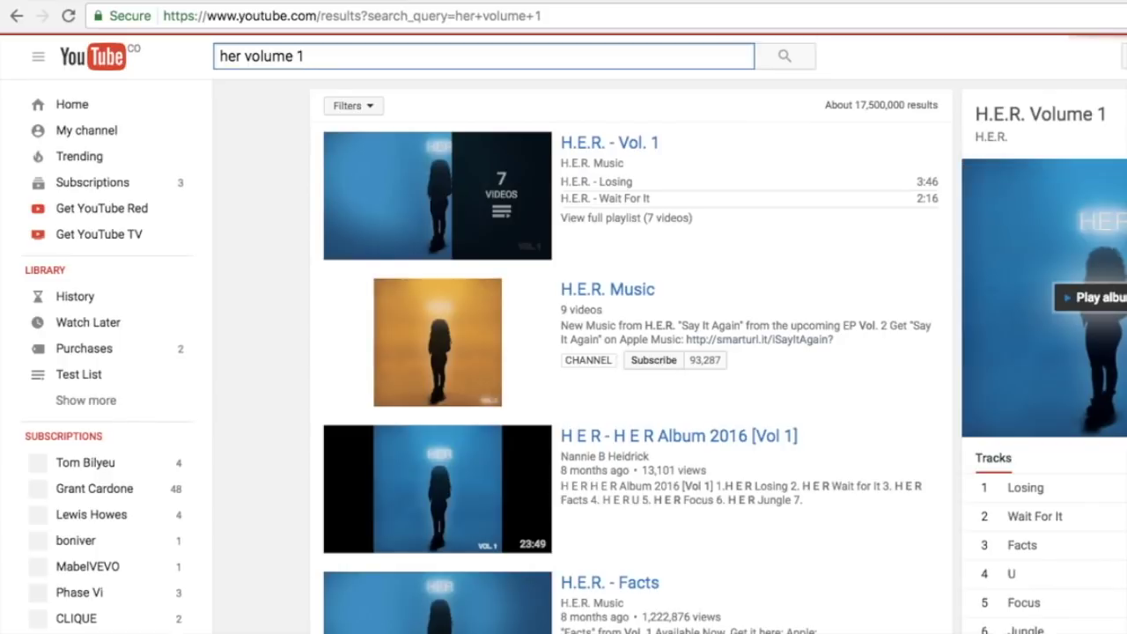
{"action": "scroll", "coordinate": [581, 352], "scroll_direction": "down", "scroll_amount": 3}
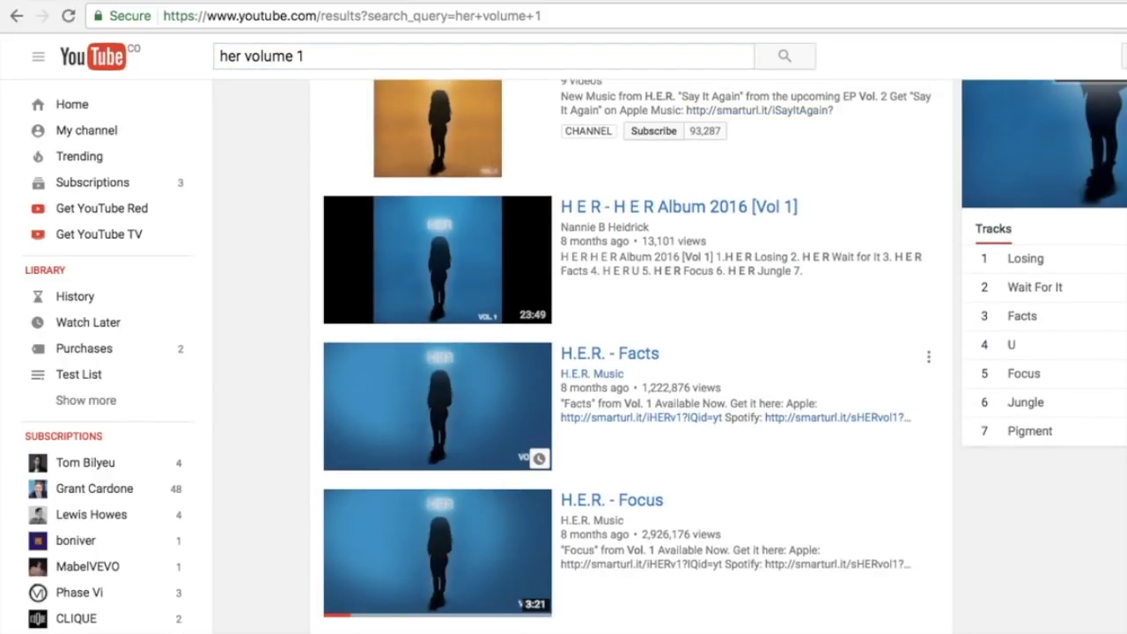
{"action": "left_click", "coordinate": [438, 406]}
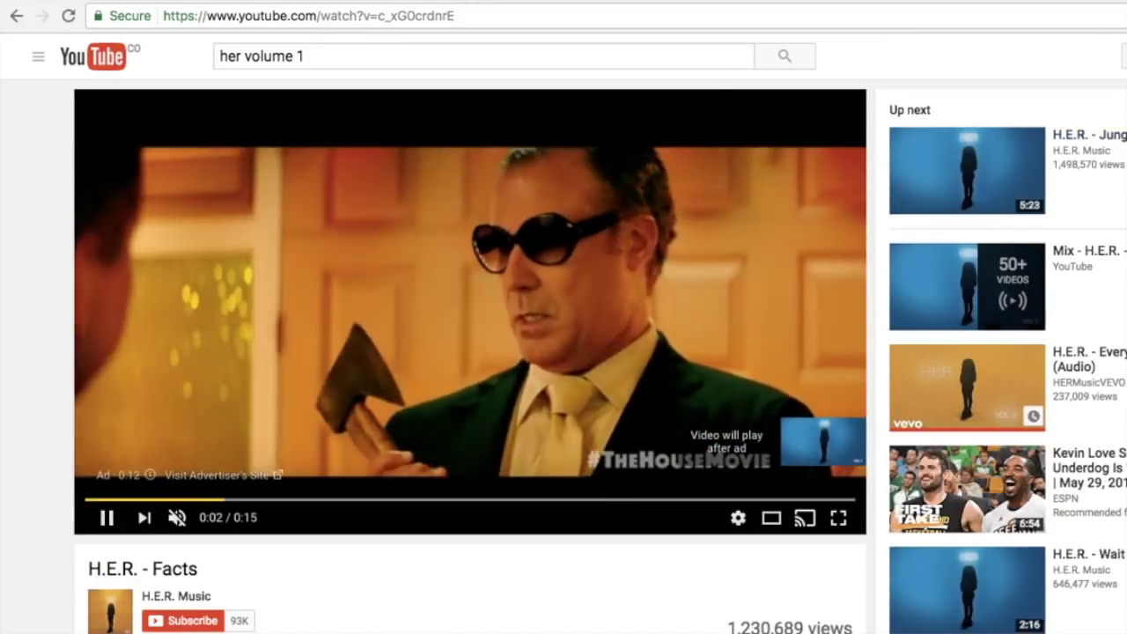
Look through the H.E.R. - Facts page for the suggested H.E.R. - Vol. 1 playlist and play all of it
{"action": "scroll", "coordinate": [564, 352], "scroll_direction": "down", "scroll_amount": 3}
{"action": "scroll", "coordinate": [470, 352], "scroll_direction": "up", "scroll_amount": 3}
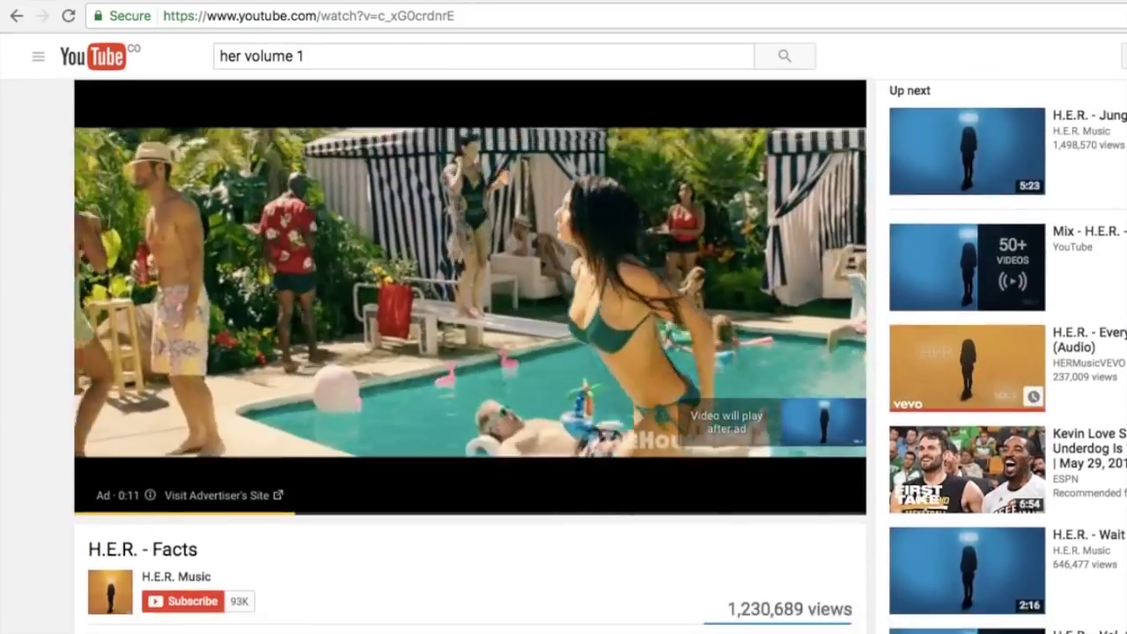
{"action": "scroll", "coordinate": [470, 352], "scroll_direction": "down", "scroll_amount": 2}
{"action": "scroll", "coordinate": [470, 352], "scroll_direction": "up", "scroll_amount": 3}
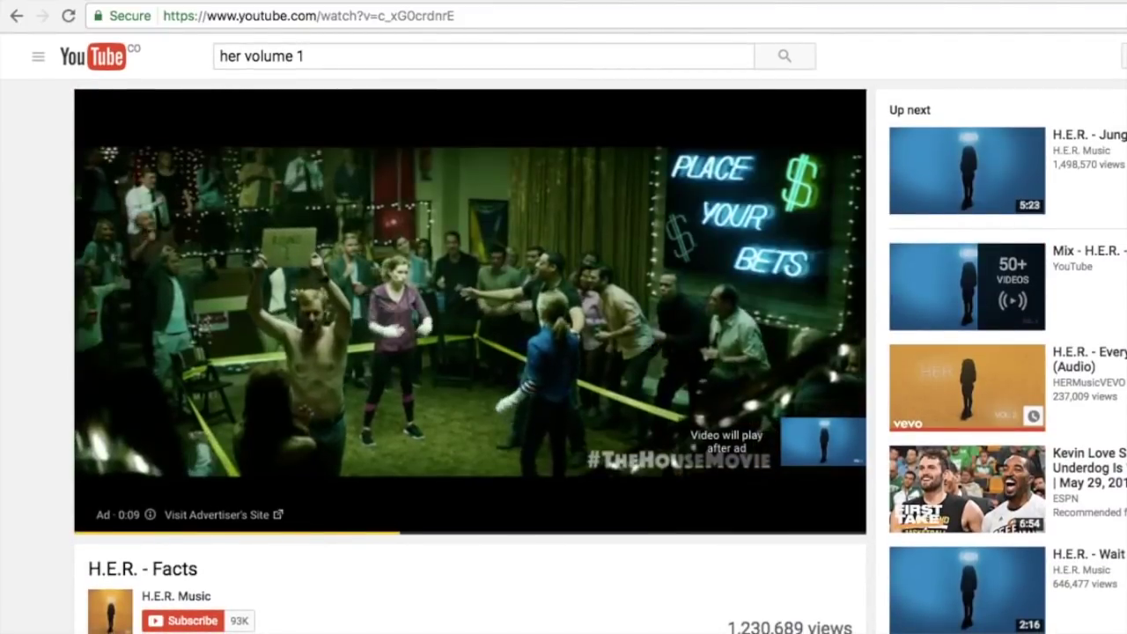
{"action": "scroll", "coordinate": [563, 353], "scroll_direction": "down", "scroll_amount": 8}
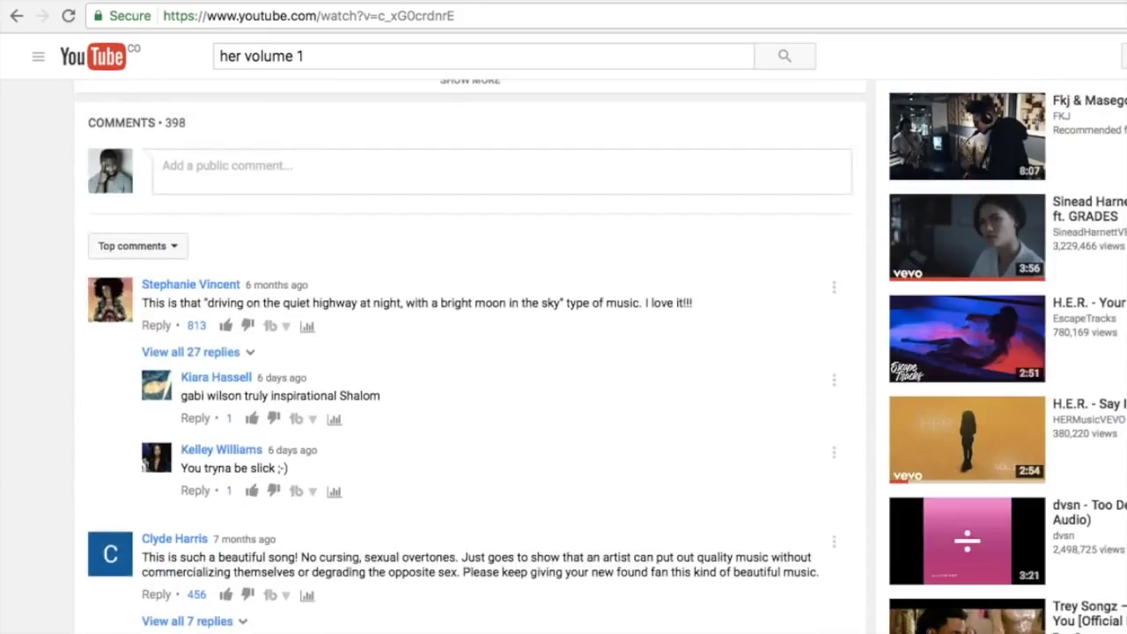
{"action": "scroll", "coordinate": [564, 352], "scroll_direction": "up", "scroll_amount": 3}
{"action": "scroll", "coordinate": [563, 352], "scroll_direction": "up", "scroll_amount": 2}
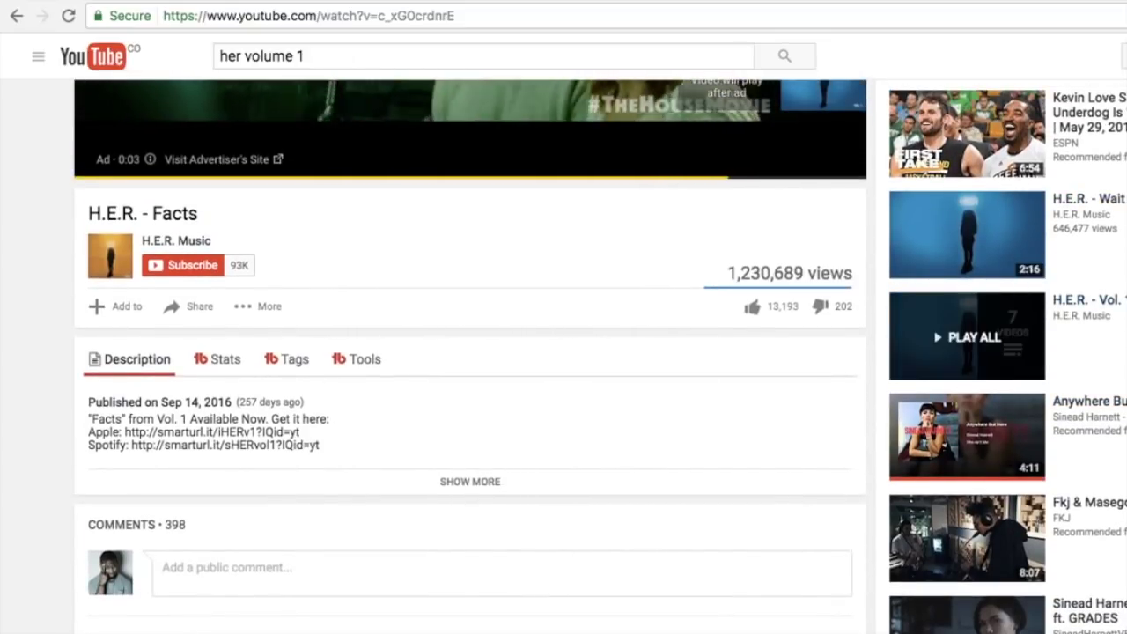
{"action": "left_click", "coordinate": [967, 336]}
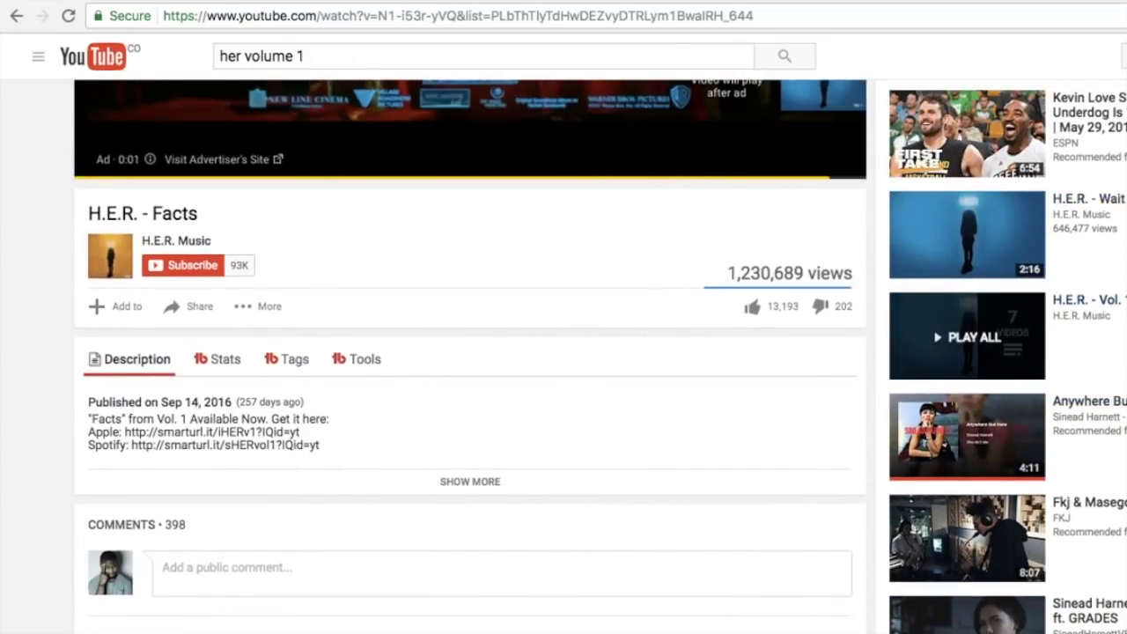